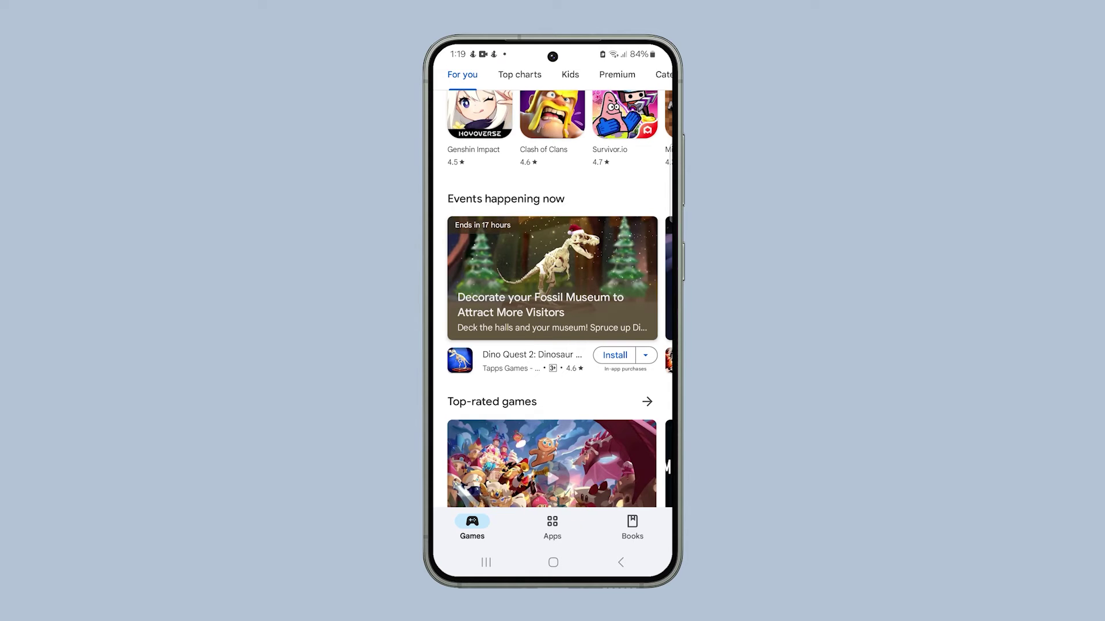
Step: Switch the Play Store from Games to the Apps tab, then return to the home screen
left_click(552, 527)
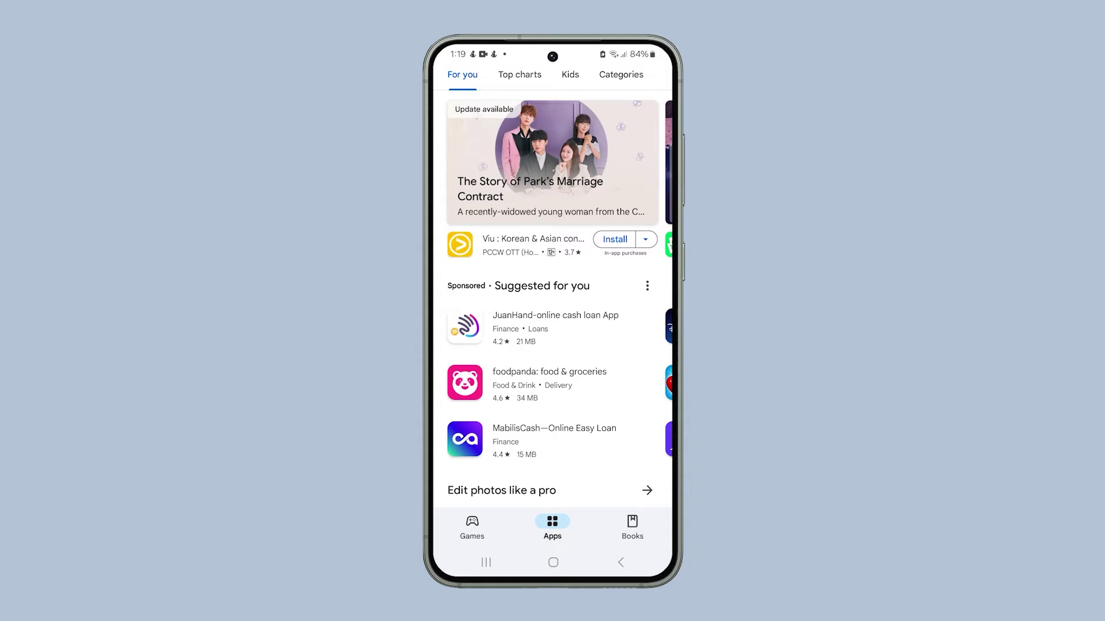
left_click(552, 561)
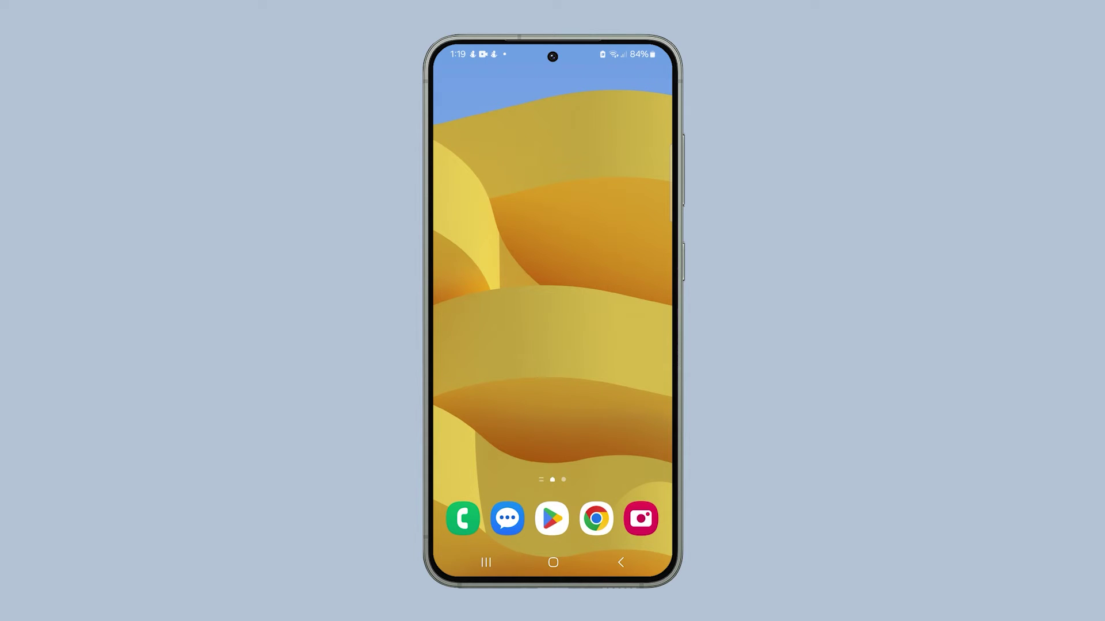
Step: Pull down the notification shade and expand the USB charging notification to reach USB settings
left_click_drag(553, 61, 552, 345)
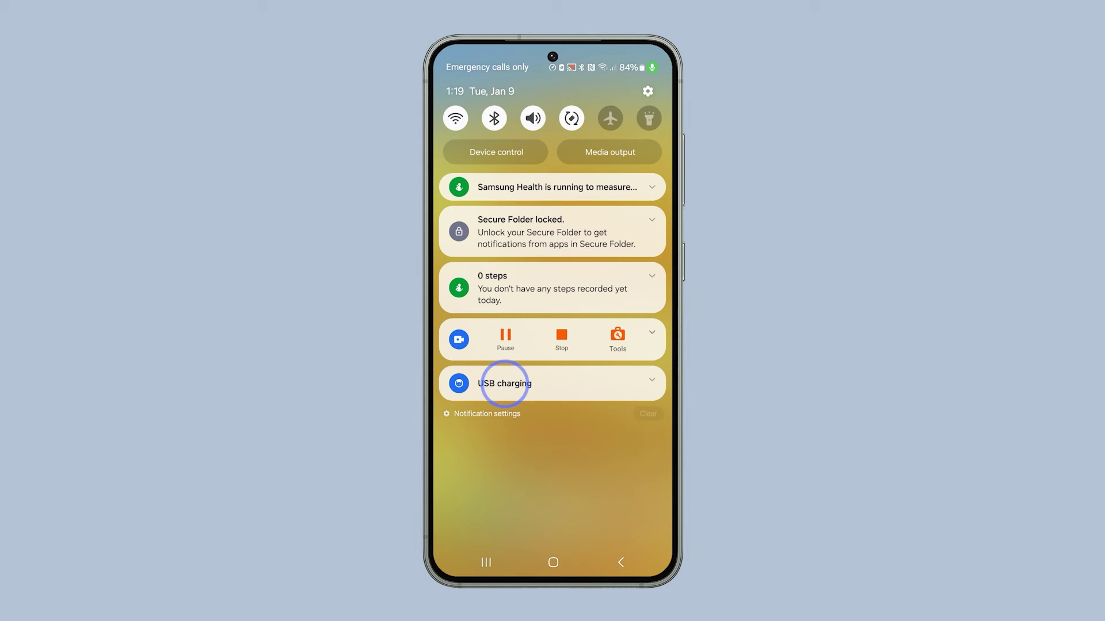
left_click(469, 385)
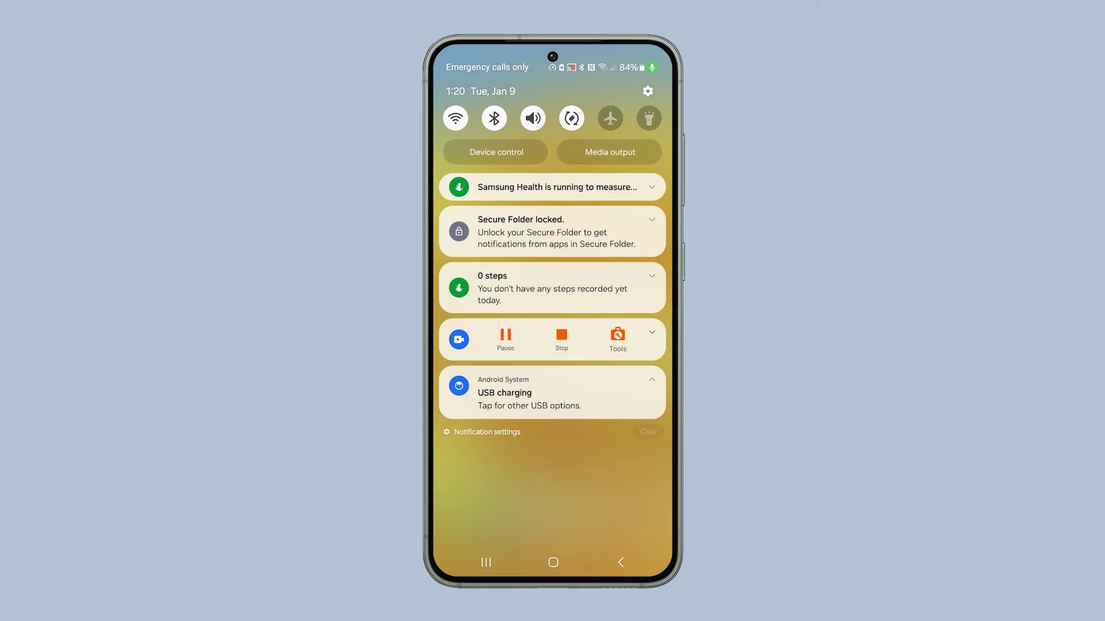
left_click(528, 398)
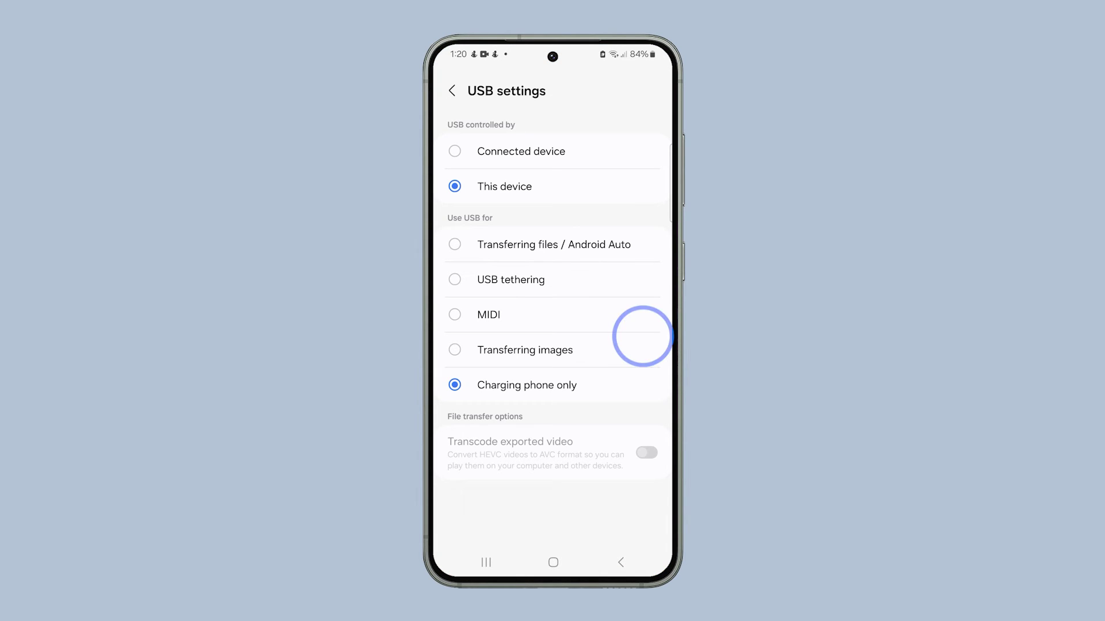
Step: Select 'Transferring files / Android Auto' under Use USB for
left_click(544, 245)
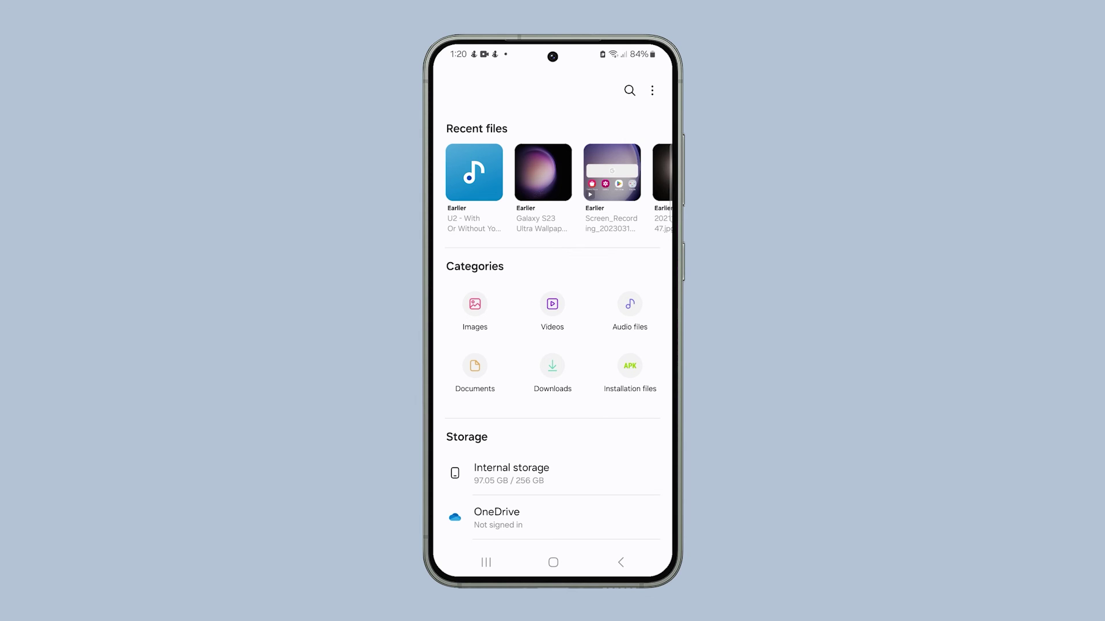
left_click(553, 372)
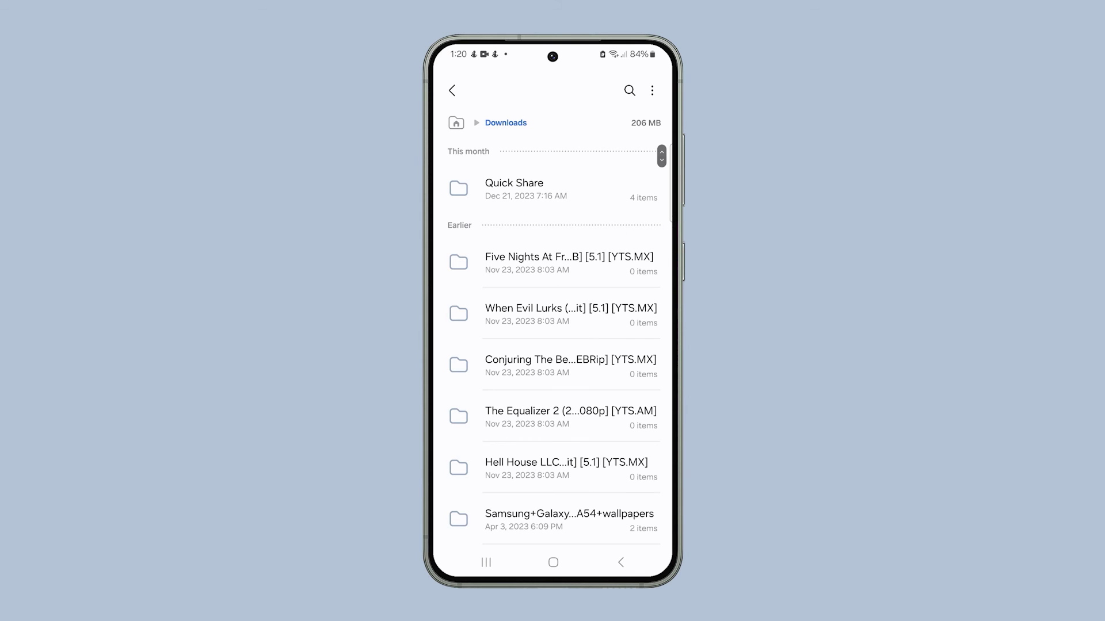
scroll(552, 345, "down", 5)
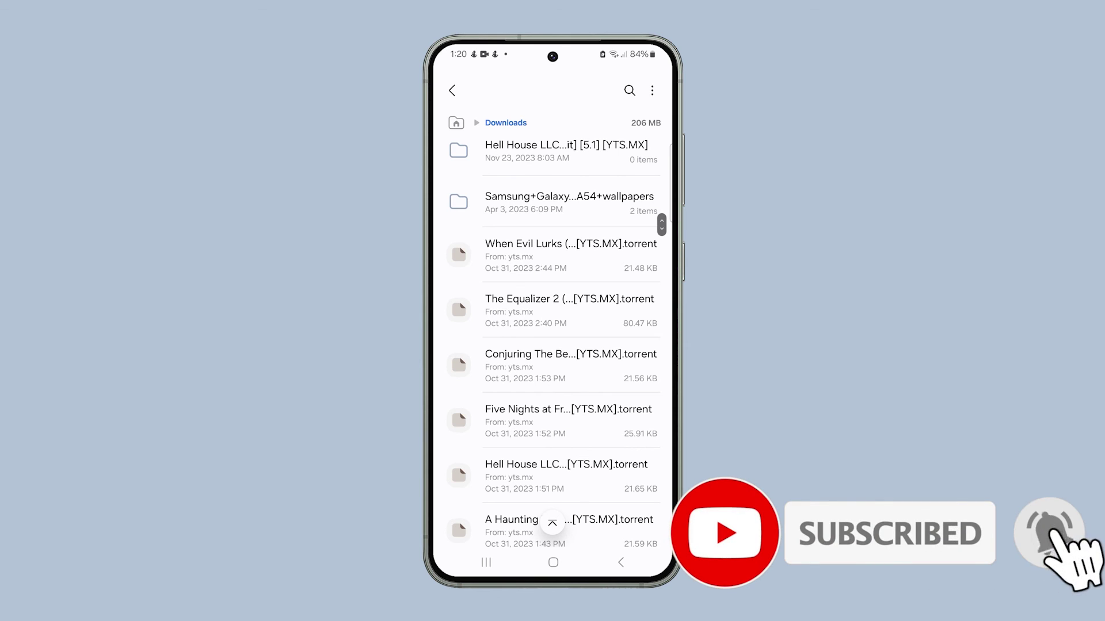
left_click(620, 562)
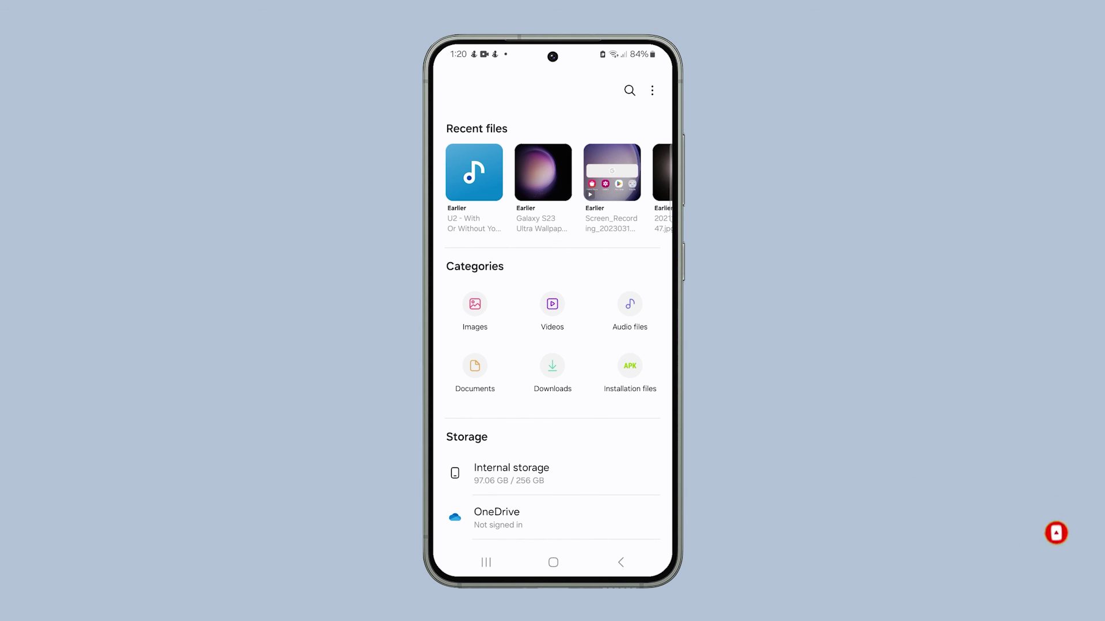